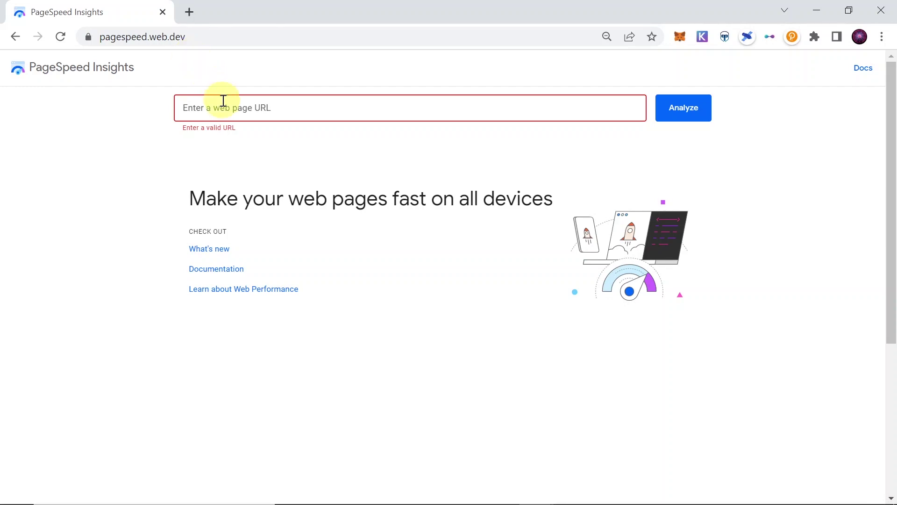
click(192, 113)
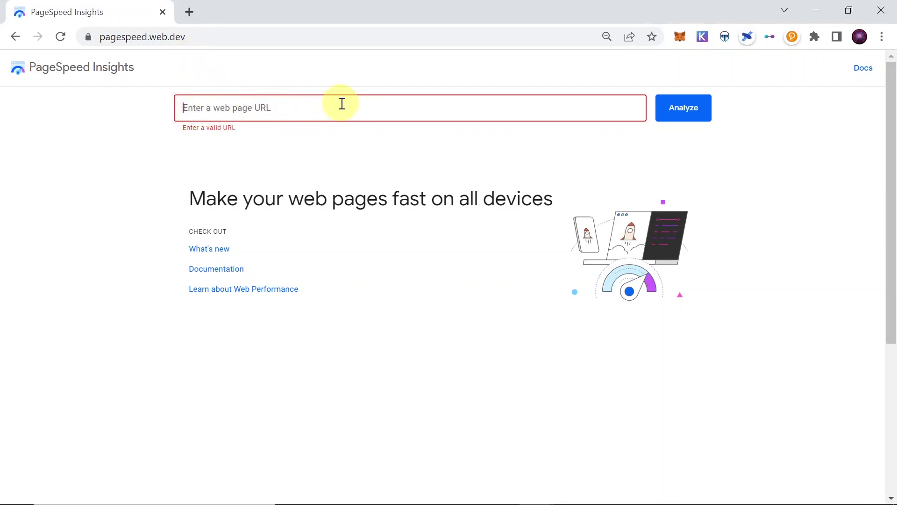
text(http://thousandmilesjourney.com/)
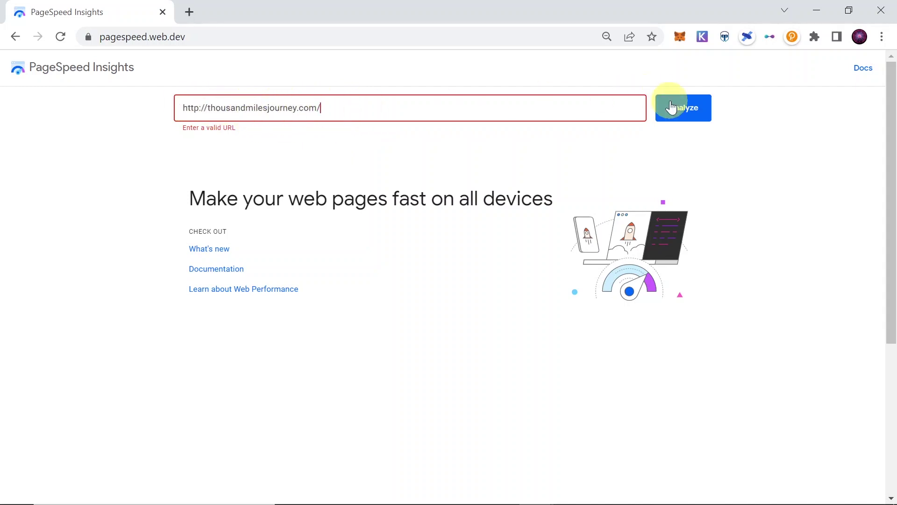
click(686, 113)
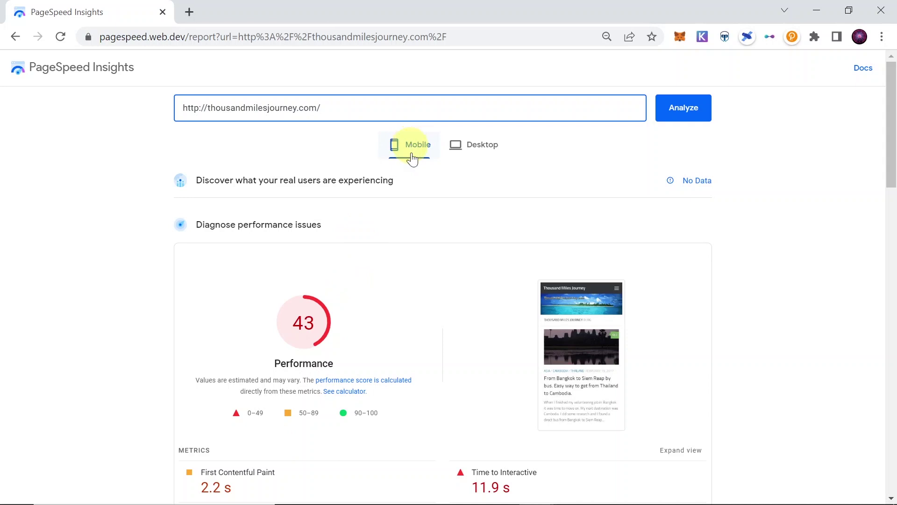
scroll(443, 236, down, 3)
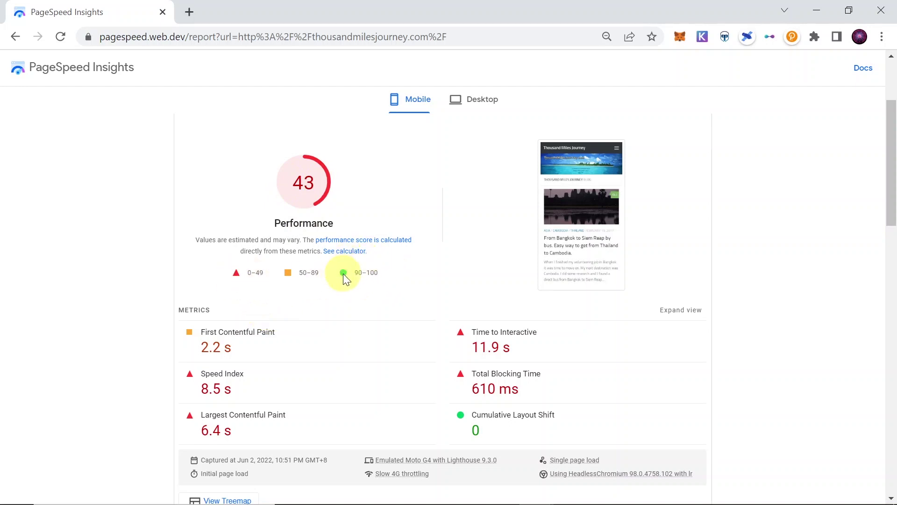
scroll(381, 275, down, 2)
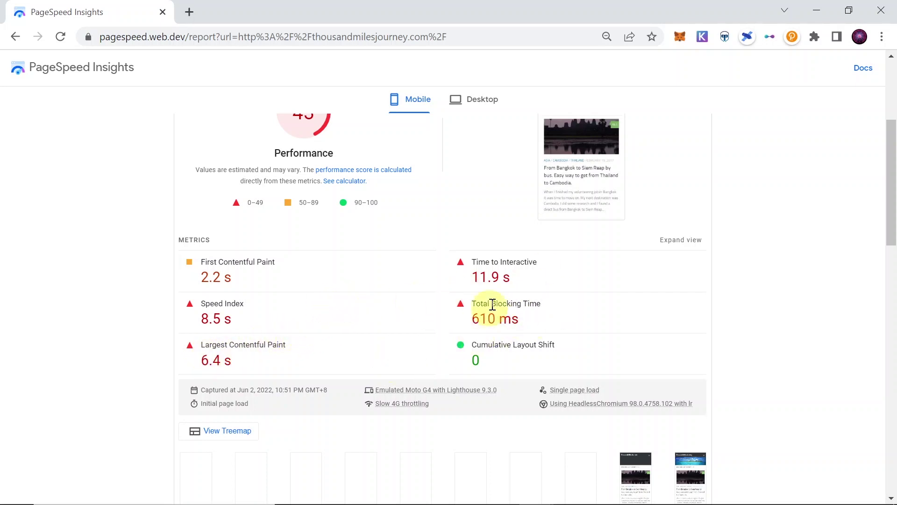
scroll(383, 295, down, 3)
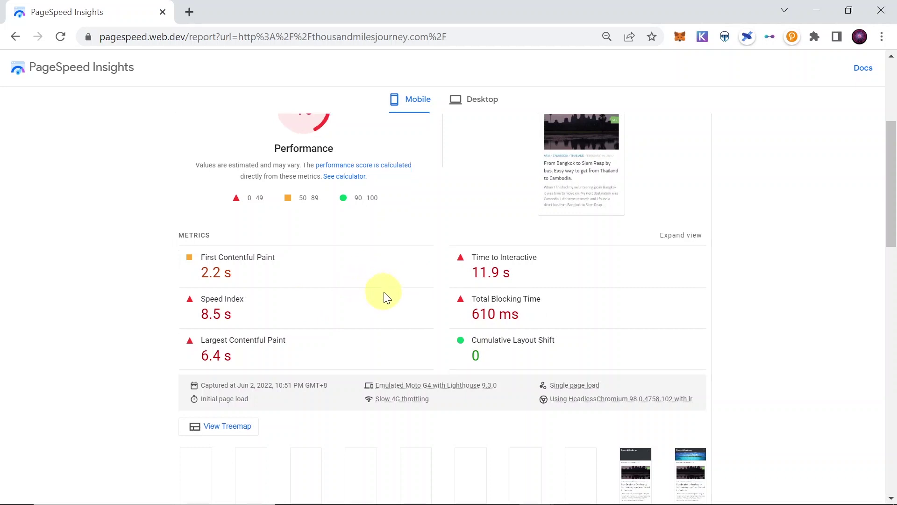
scroll(390, 281, down, 2)
scroll(391, 277, down, 3)
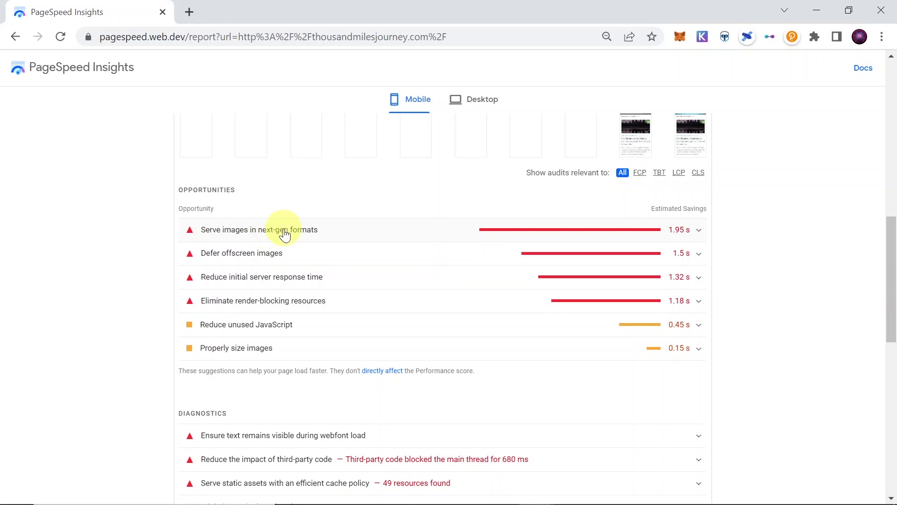
click(704, 235)
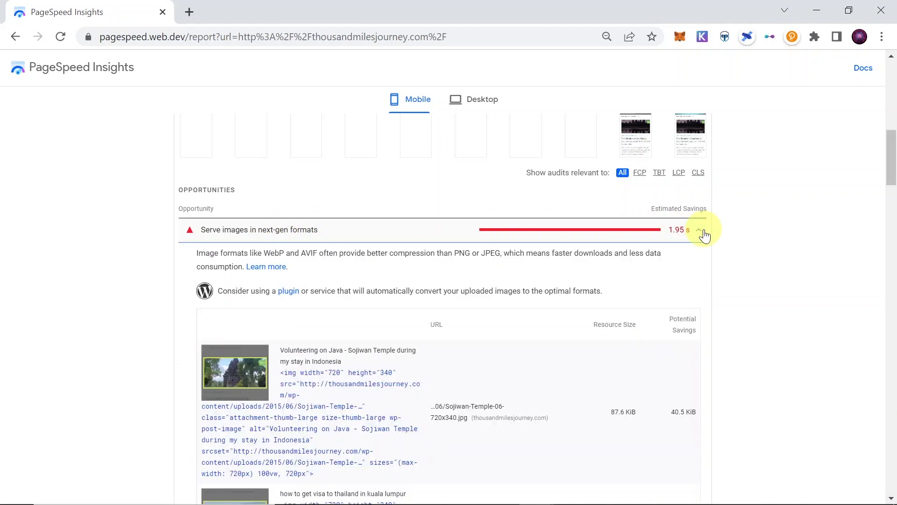
scroll(702, 239, down, 1)
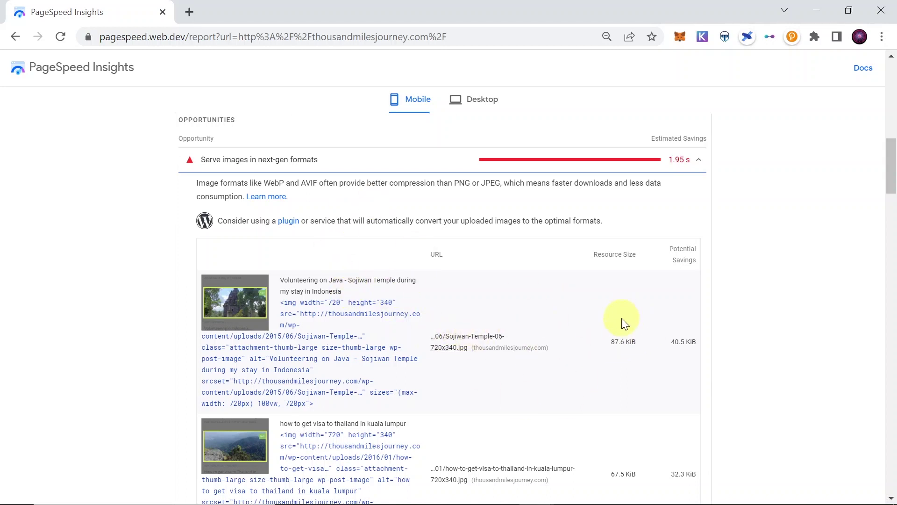
scroll(622, 309, down, 5)
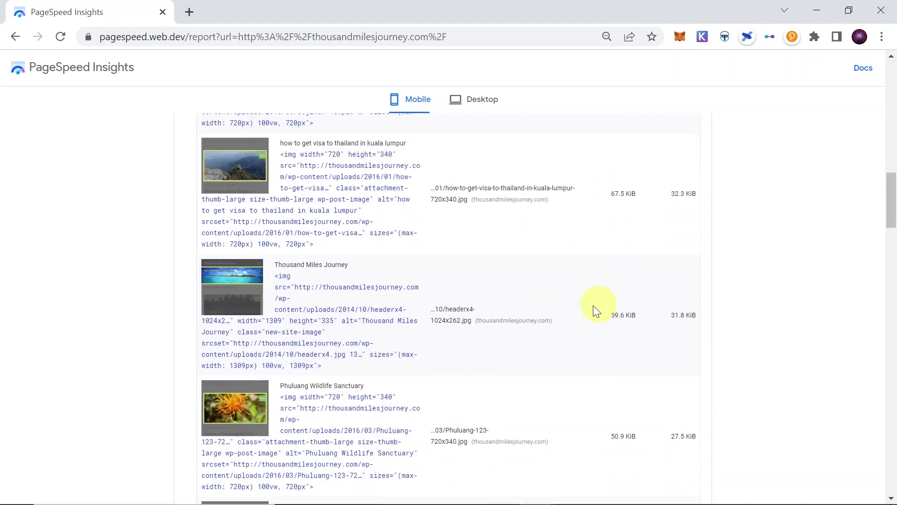
scroll(323, 360, down, 3)
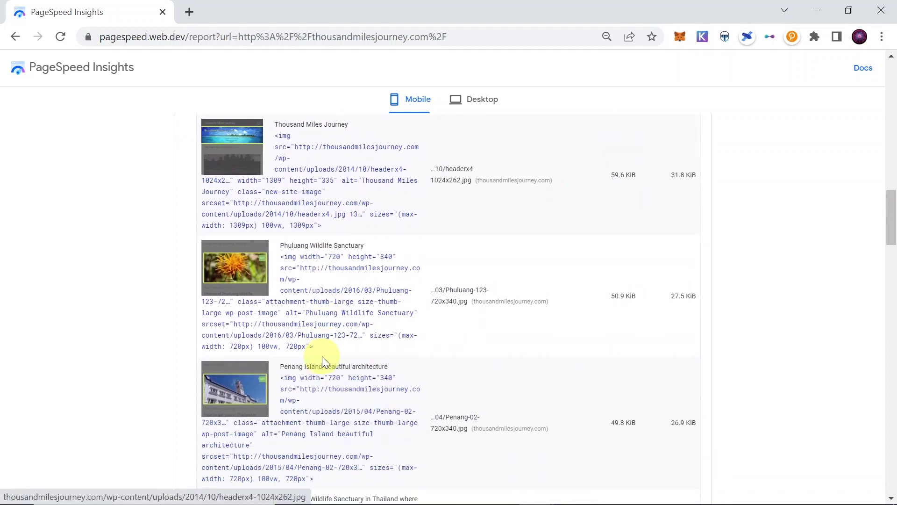
scroll(635, 299, up, 6)
scroll(645, 291, up, 5)
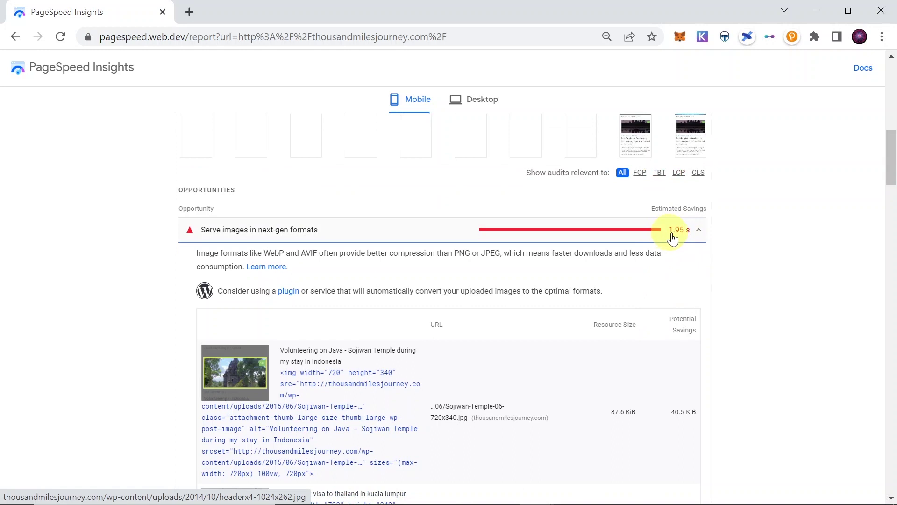
mouse_move(688, 240)
click(699, 236)
scroll(699, 237, down, 2)
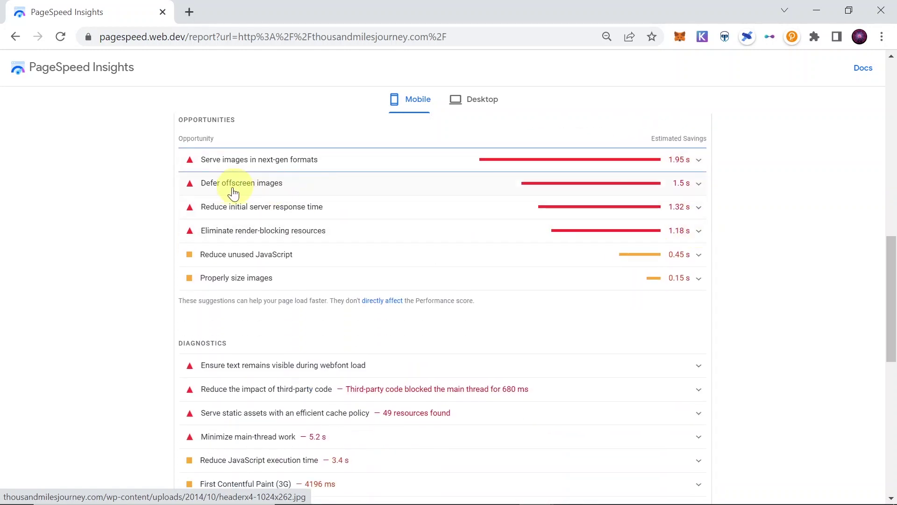
- Review the Defer offscreen images and Reduce initial server response time (1,420 ms) opportunities, collapsing each afterward
click(323, 193)
scroll(489, 237, down, 3)
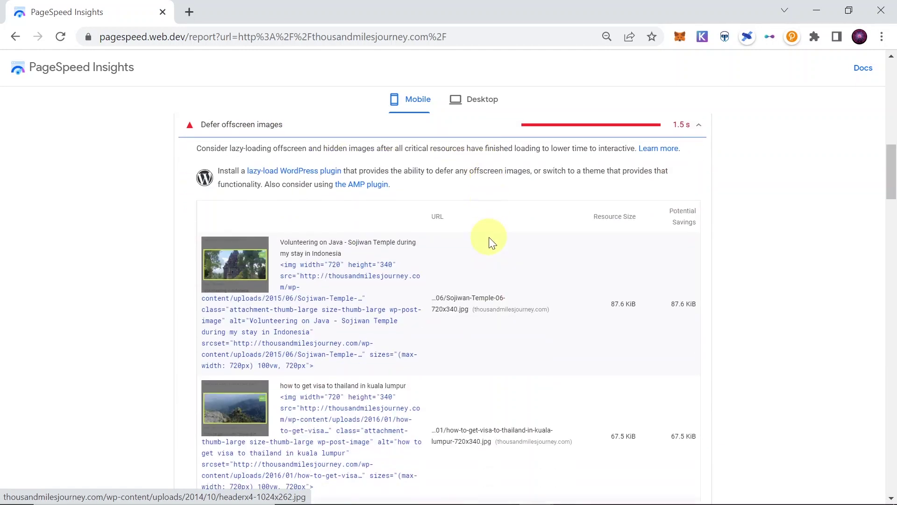
scroll(498, 250, down, 3)
scroll(497, 251, up, 6)
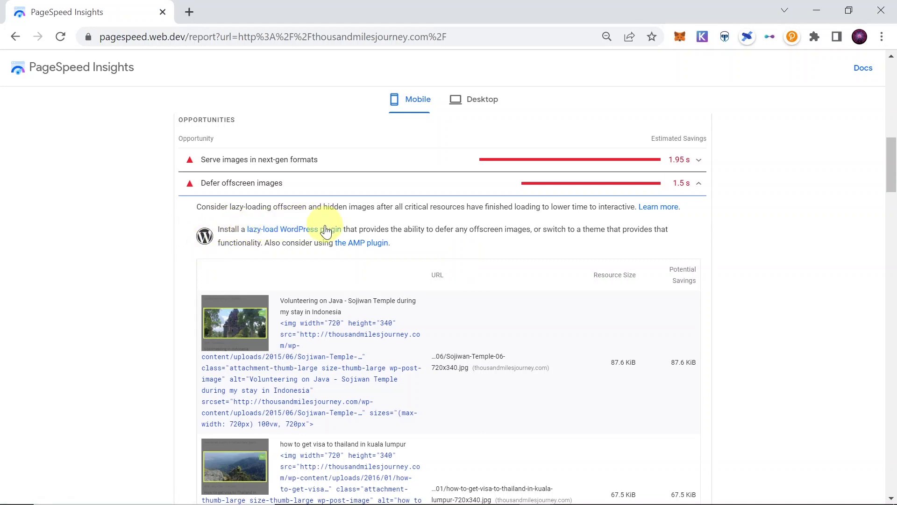
click(696, 187)
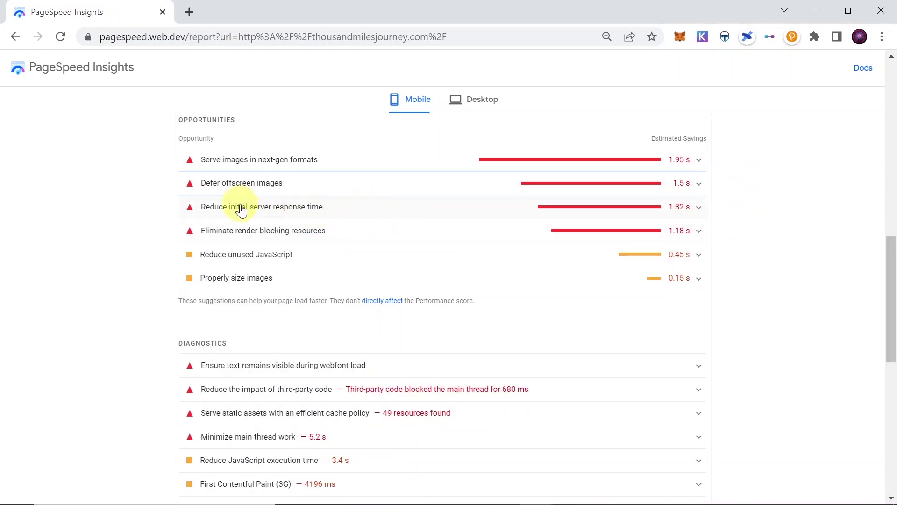
click(284, 212)
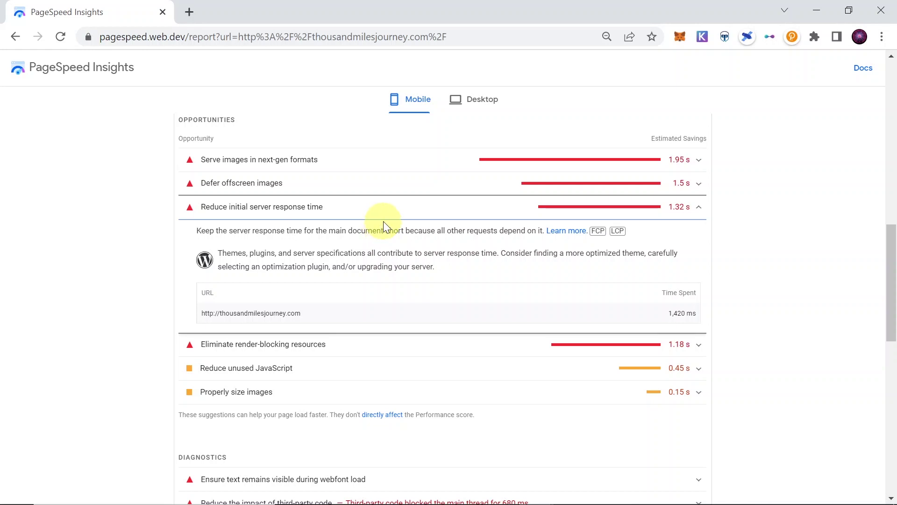
click(465, 214)
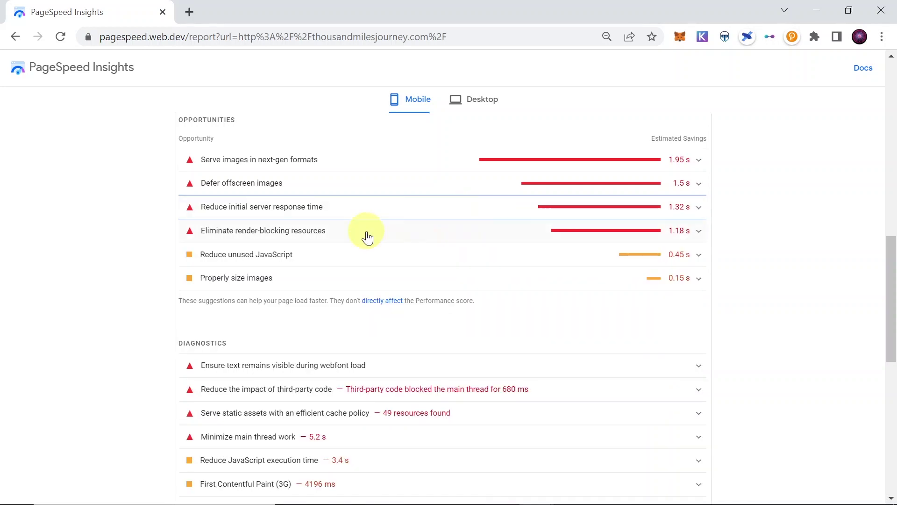
- Expand the Minimize main-thread work diagnostic to view its breakdown, then collapse it
scroll(367, 234, down, 3)
scroll(368, 235, down, 2)
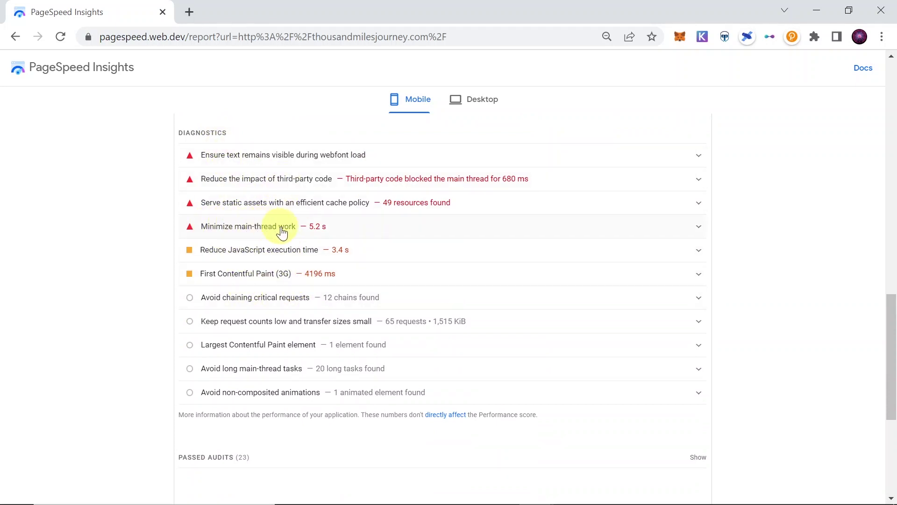
click(303, 230)
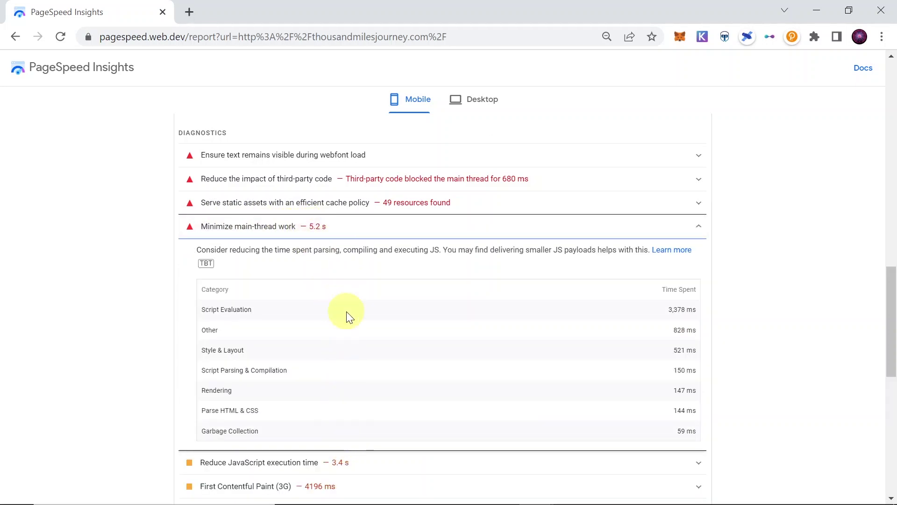
click(307, 229)
- Review the webfont text-visibility audit listing five Titillium font files, then collapse it
click(226, 159)
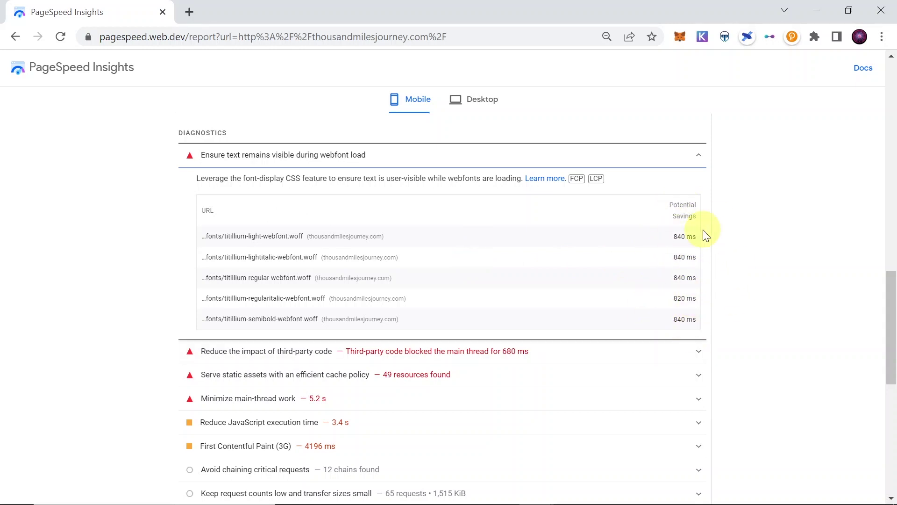
click(412, 165)
scroll(427, 193, down, 4)
scroll(449, 220, up, 4)
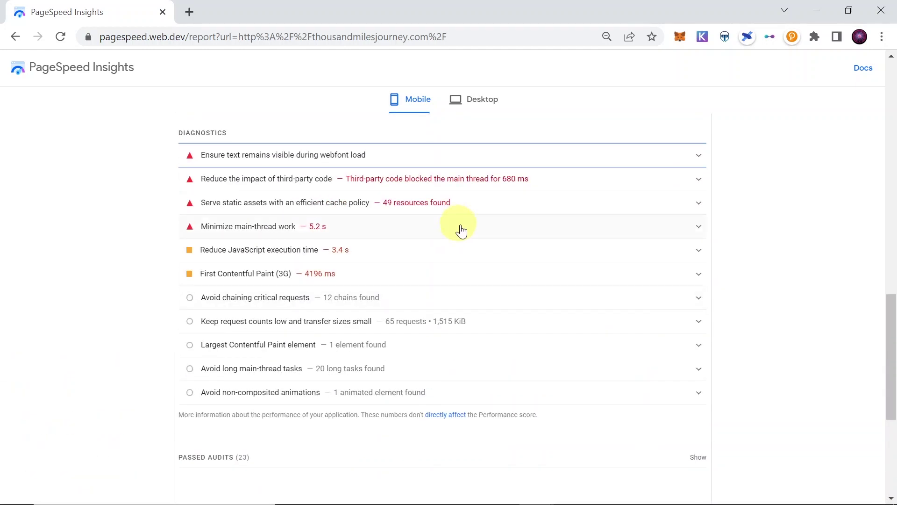
- Switch to the Desktop report: Performance 77, First Contentful Paint 0.7 s, Speed Index 2.9 s
scroll(462, 230, up, 8)
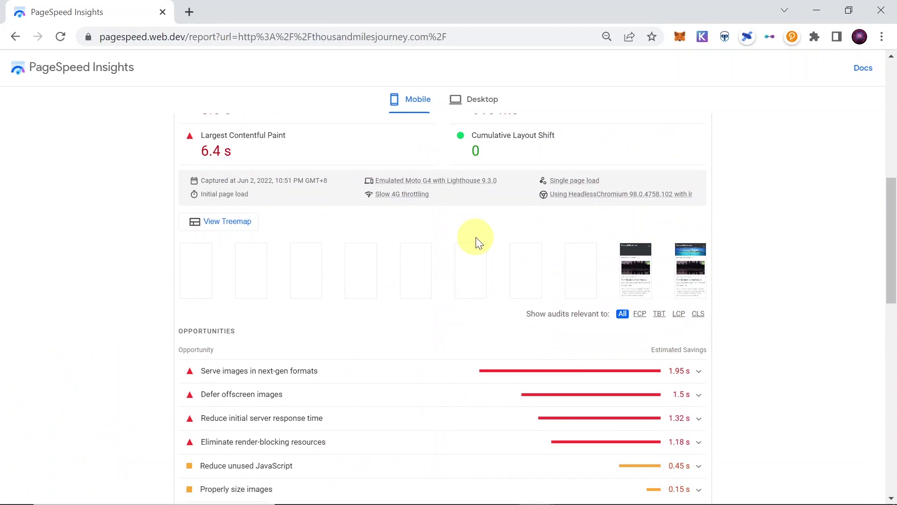
scroll(476, 237, up, 7)
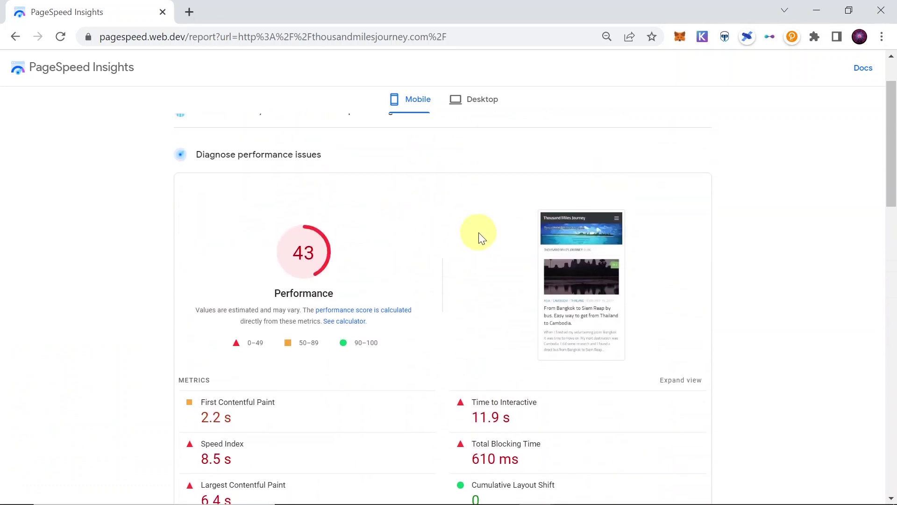
scroll(478, 236, up, 2)
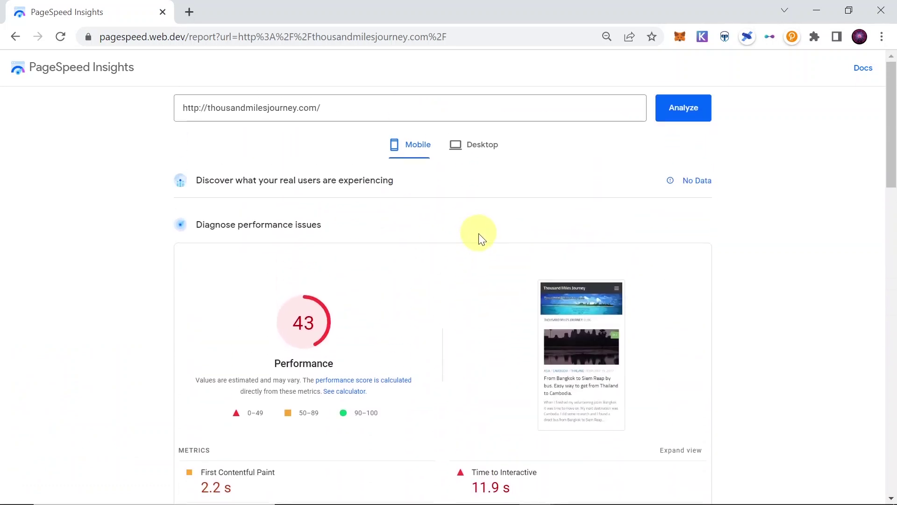
click(477, 151)
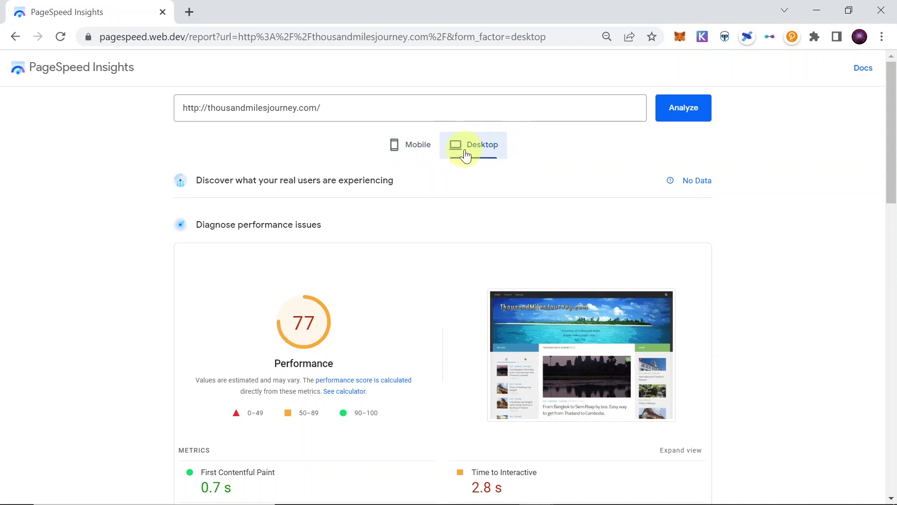
click(410, 146)
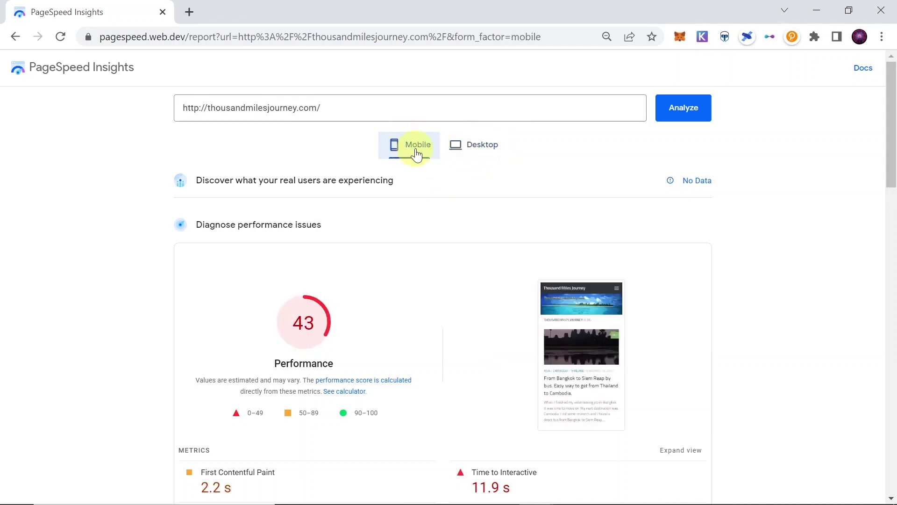
click(475, 148)
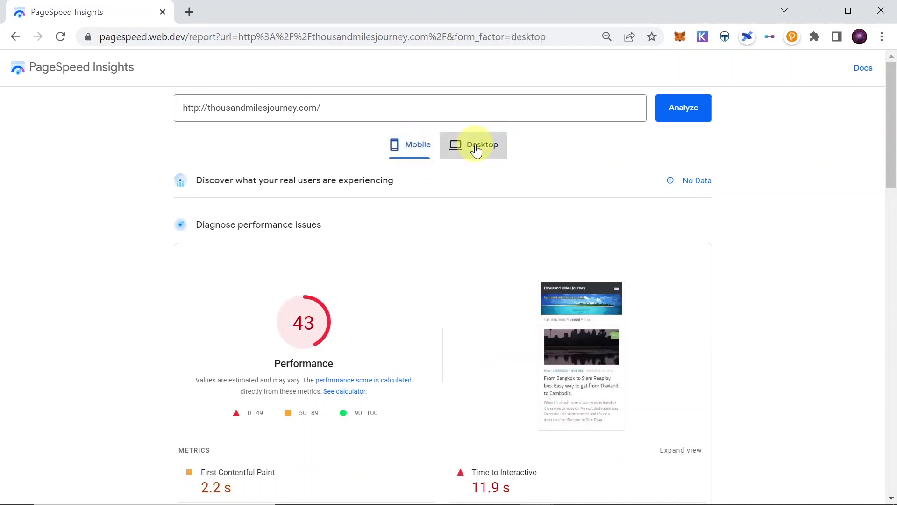
scroll(449, 204, down, 3)
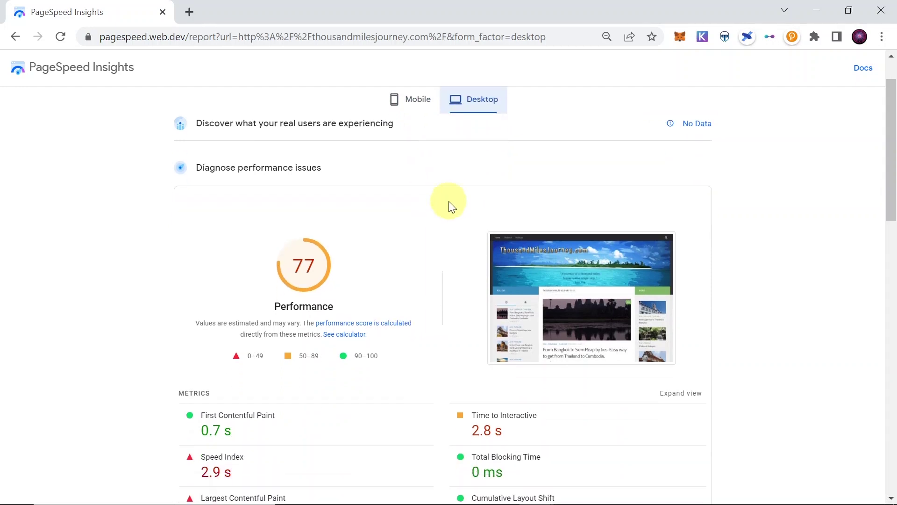
scroll(405, 176, down, 3)
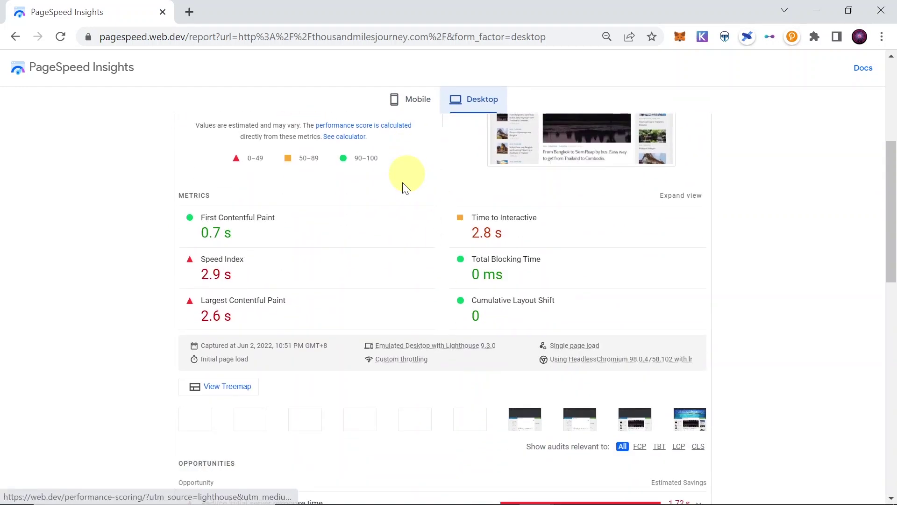
scroll(392, 224, down, 5)
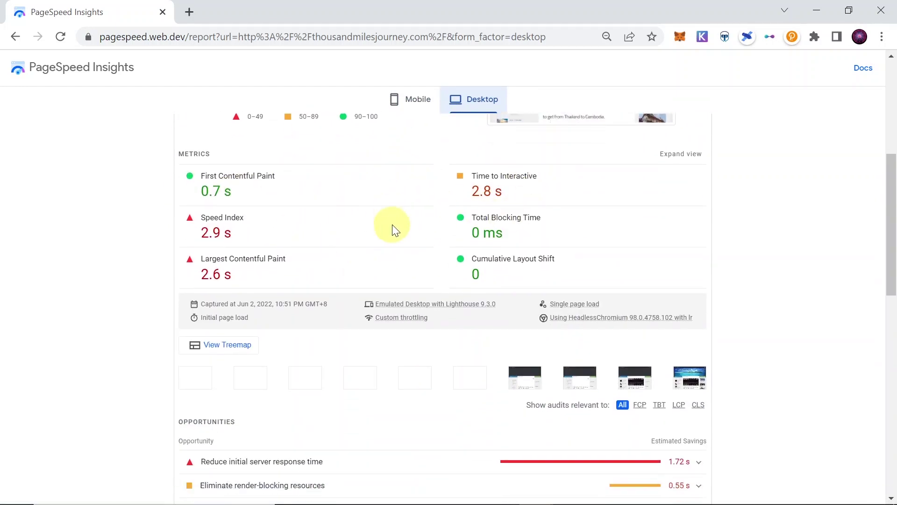
scroll(411, 210, up, 10)
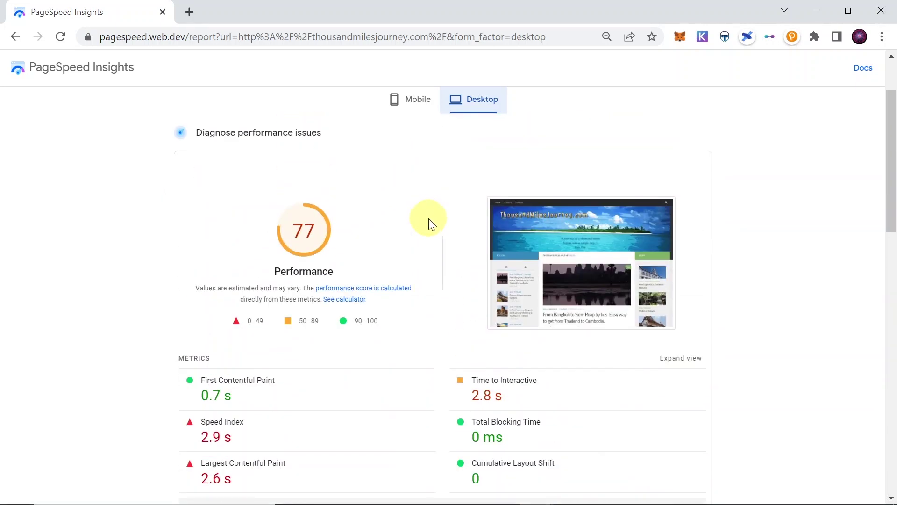